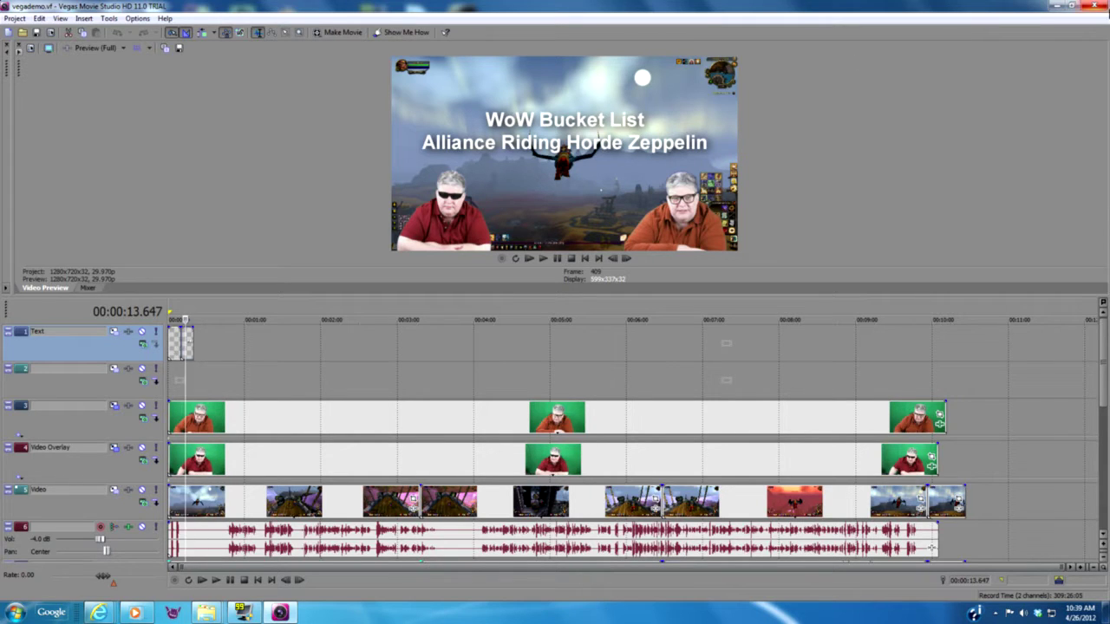
Move the timeline cursor to 00:01:09.002 to preview the zeppelin-deck gameplay with both presenters.
left_click(257, 501)
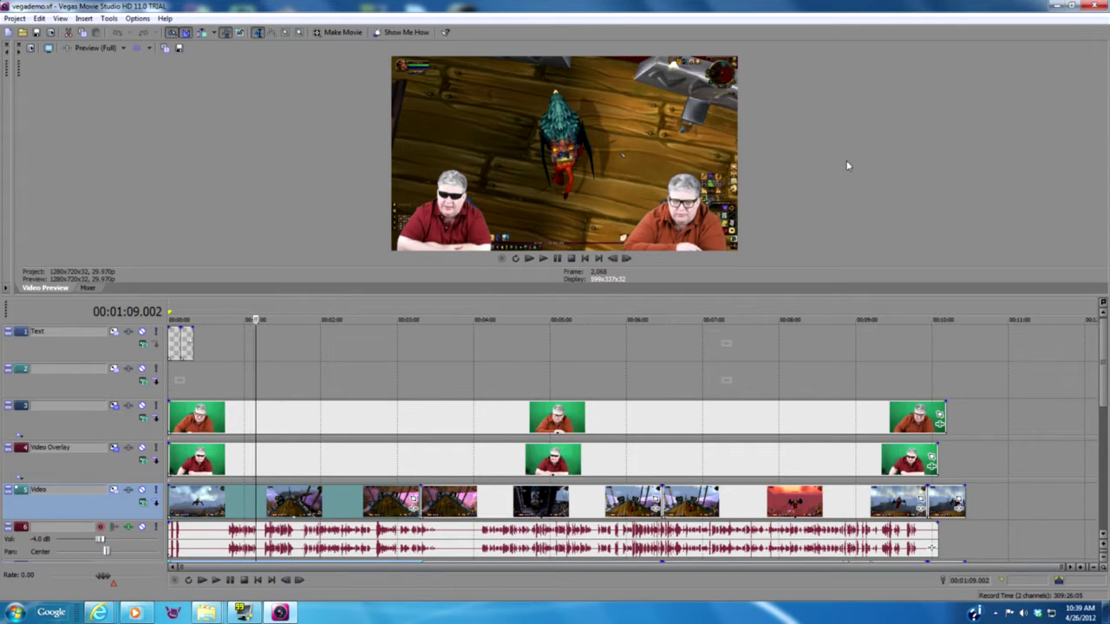
Look over the voice tracks, then set the cursor to 00:01:28.055 on the Video Overlay track.
scroll(1105, 375, "down", 1)
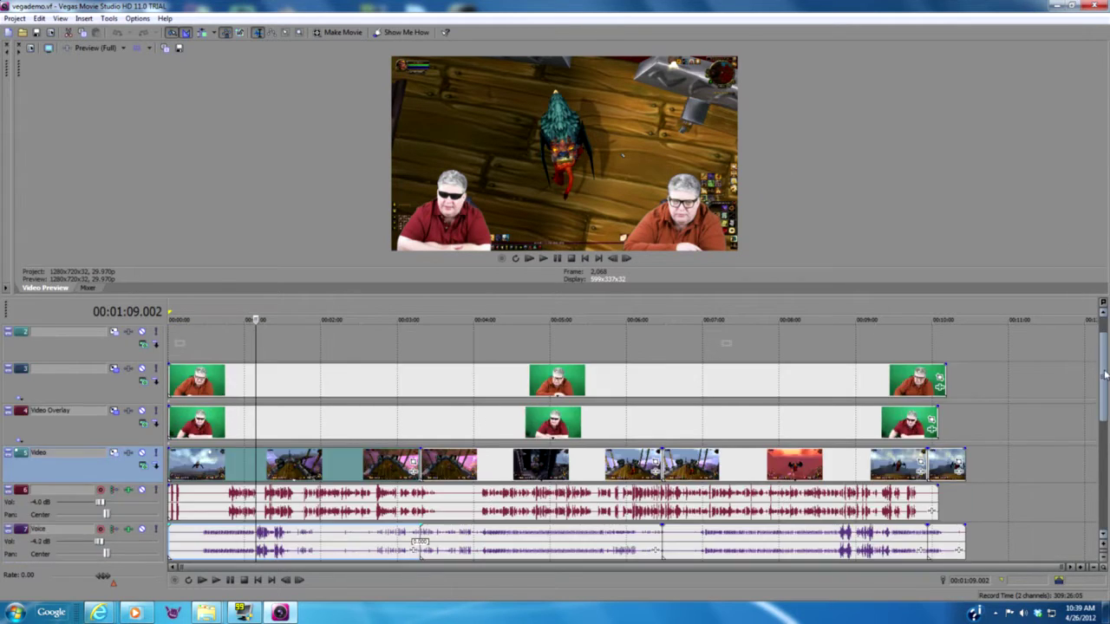
left_click_drag(1105, 374, 1105, 403)
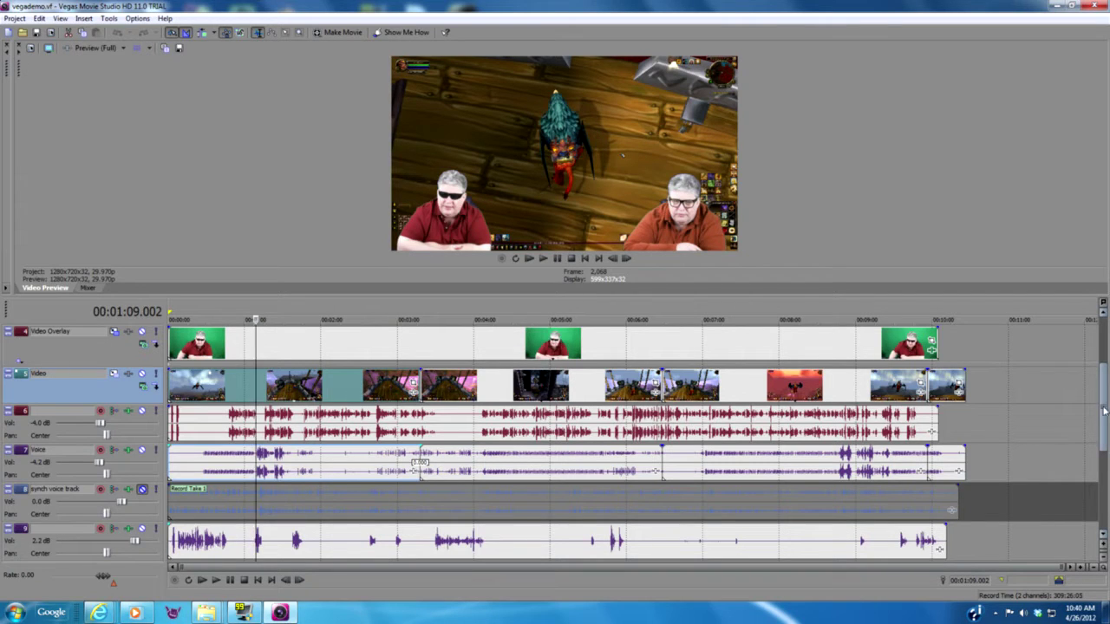
scroll(1096, 416, "up", 3)
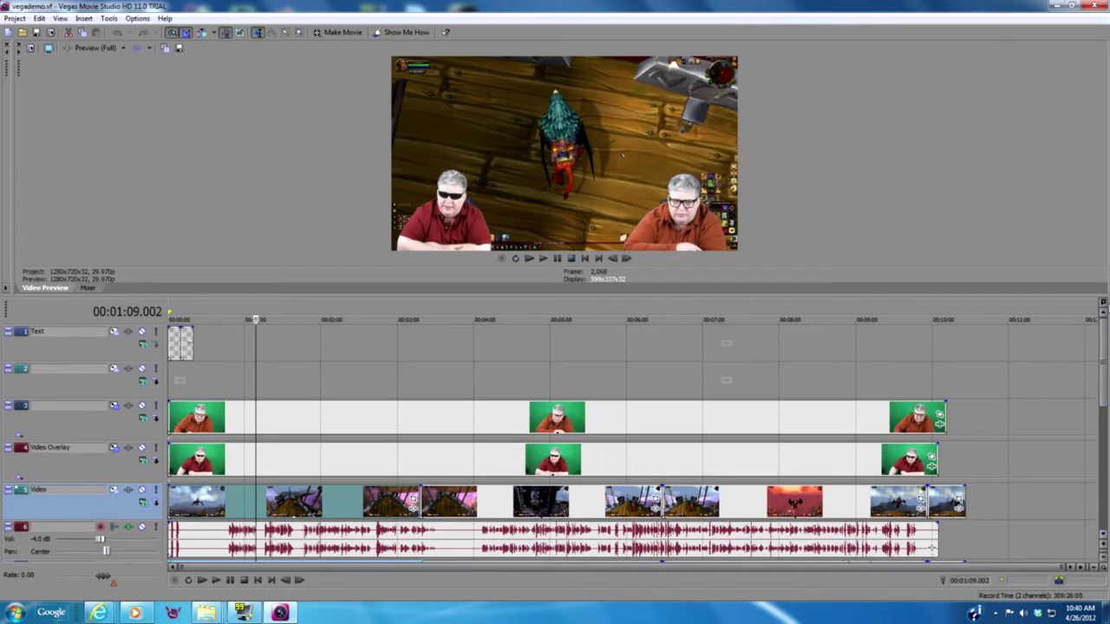
left_click(280, 469)
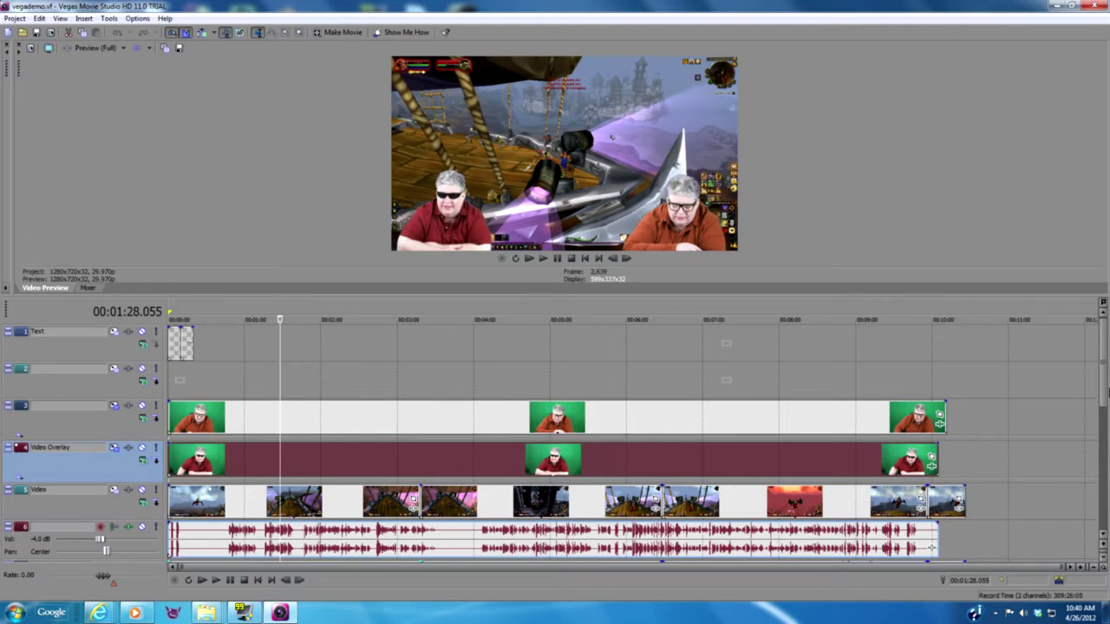
left_click_drag(1105, 380, 1106, 420)
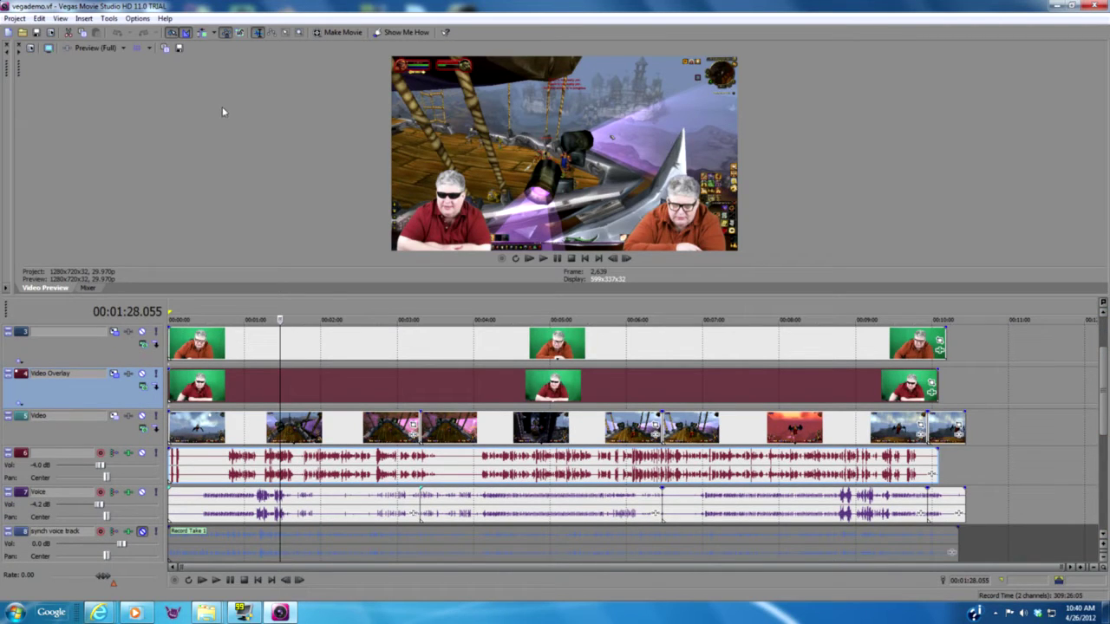
Select the track 6 audio event and open the Video FX list with Alt+8.
left_click(195, 466)
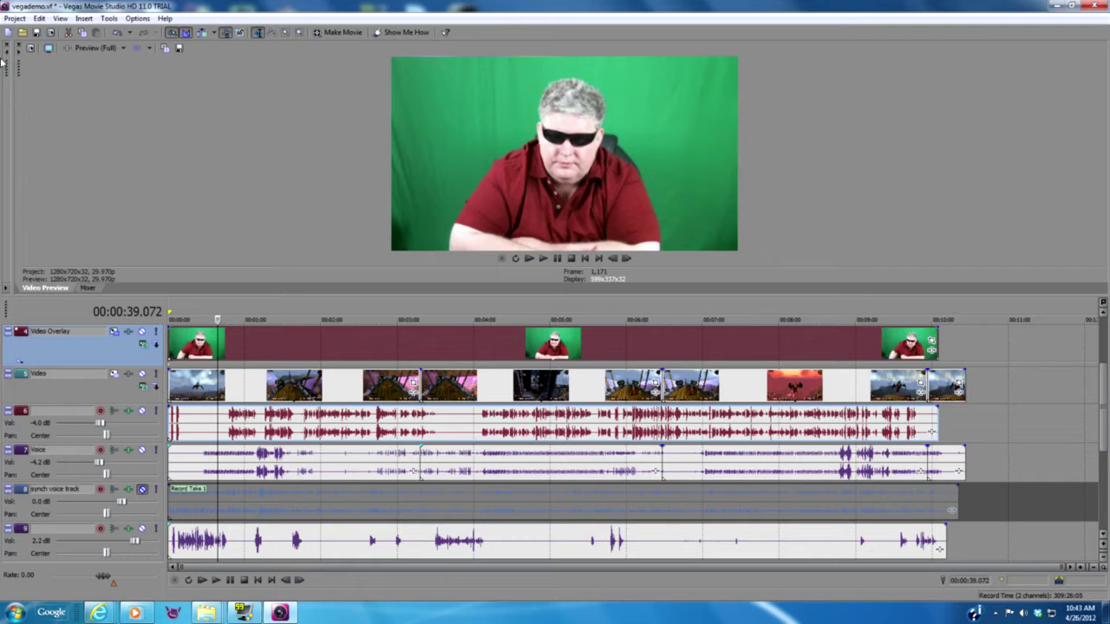
key("alt+8")
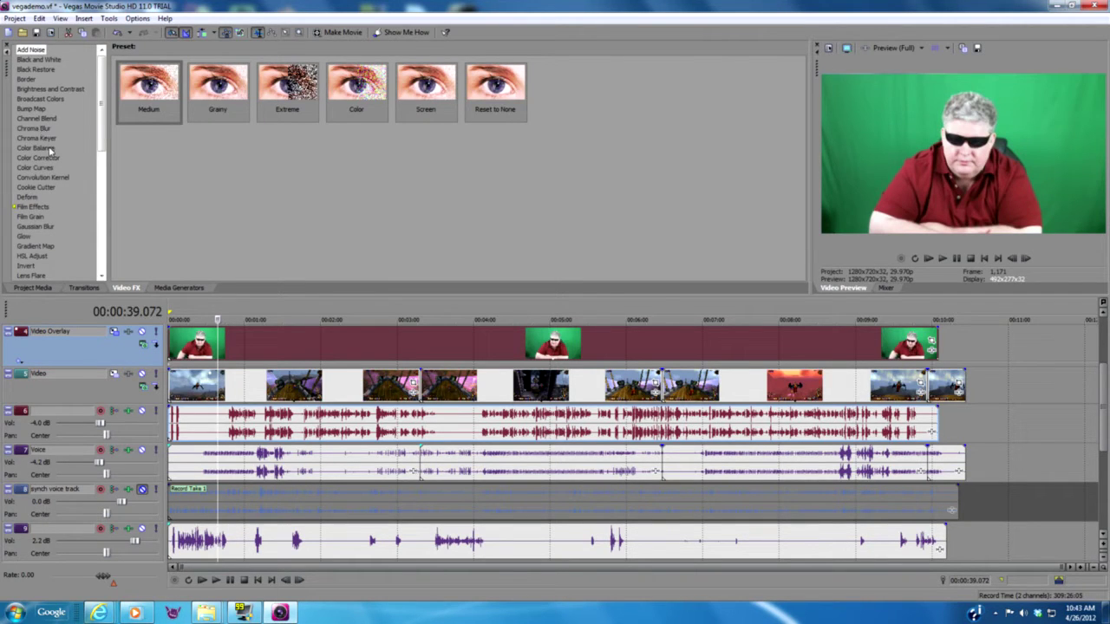
Drop Chroma Keyer onto the overlay presenter clip and move its settings dialog off the preview.
left_click_drag(49, 140, 210, 351)
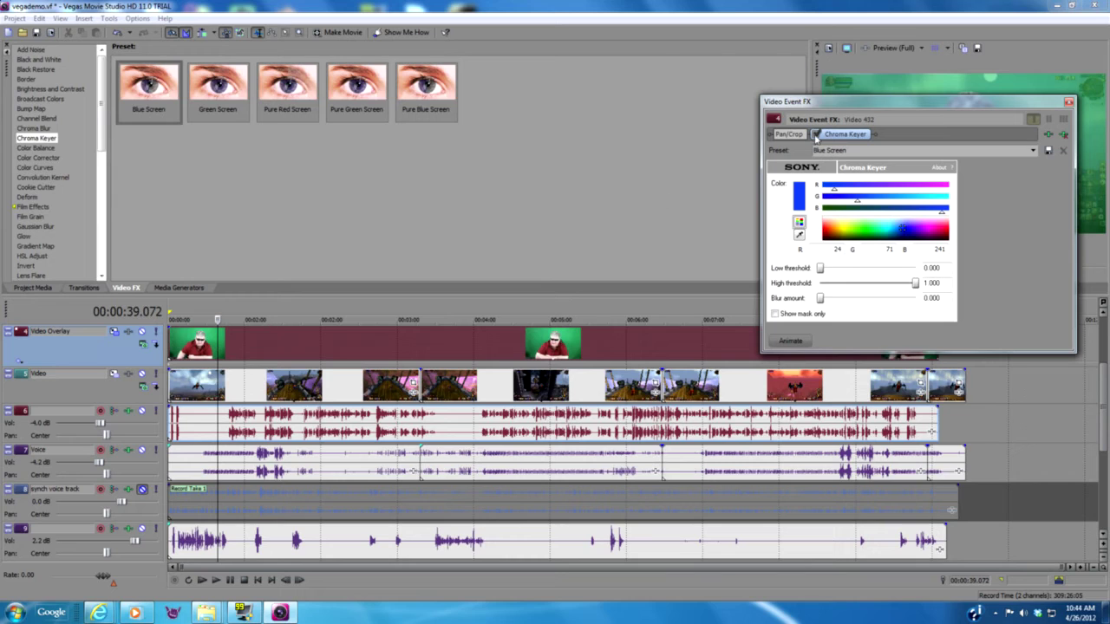
left_click_drag(891, 107, 476, 81)
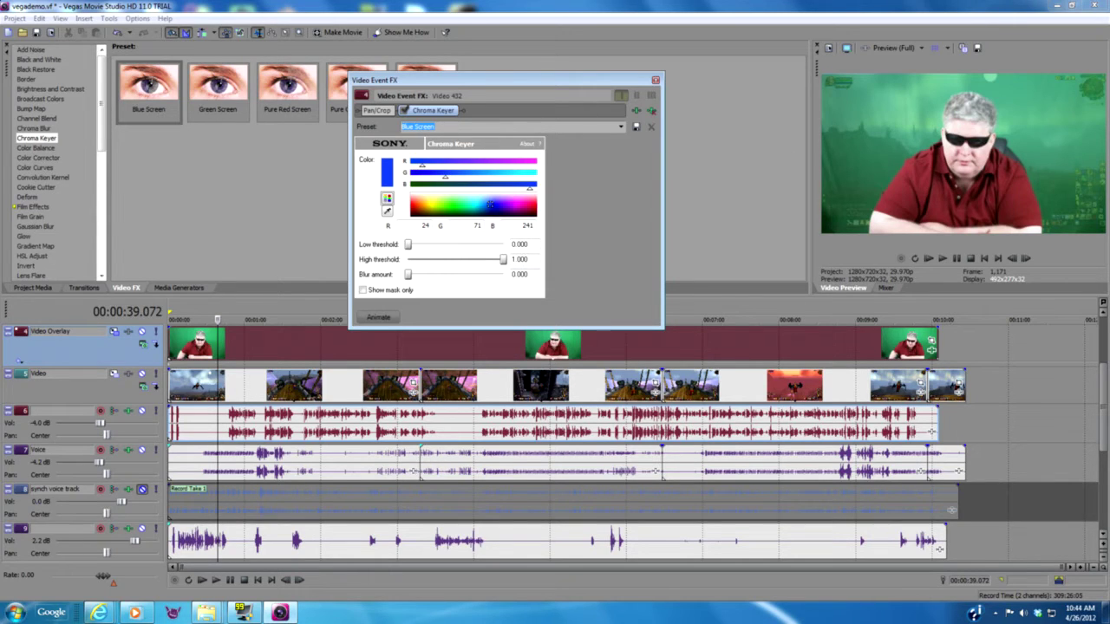
Choose the Pure Green Screen preset and raise the low threshold to 0.654.
left_click(621, 127)
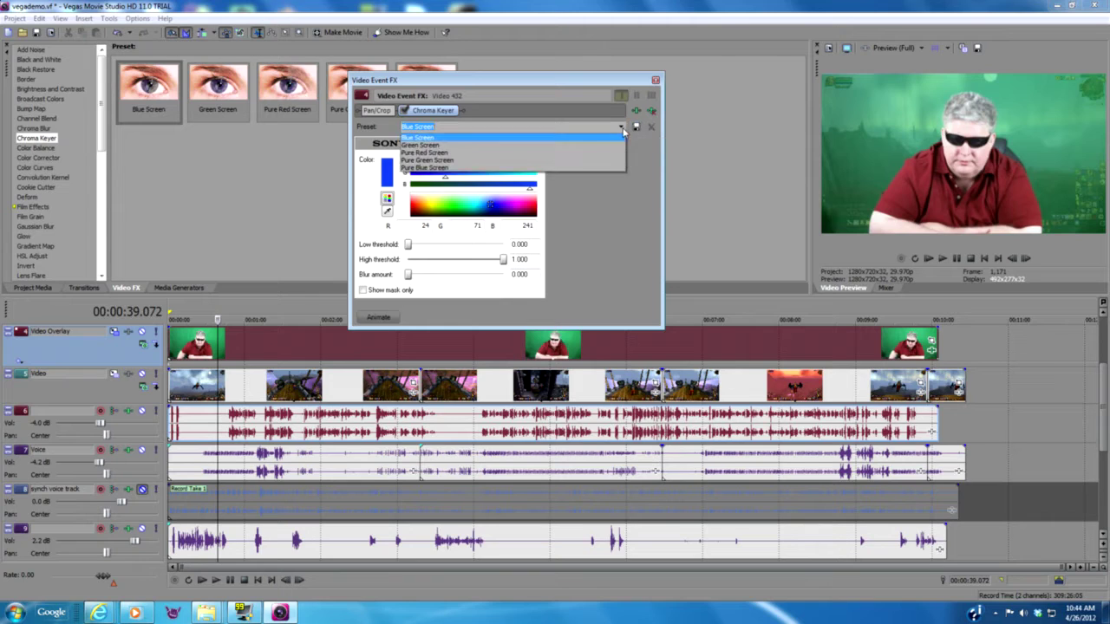
left_click(559, 163)
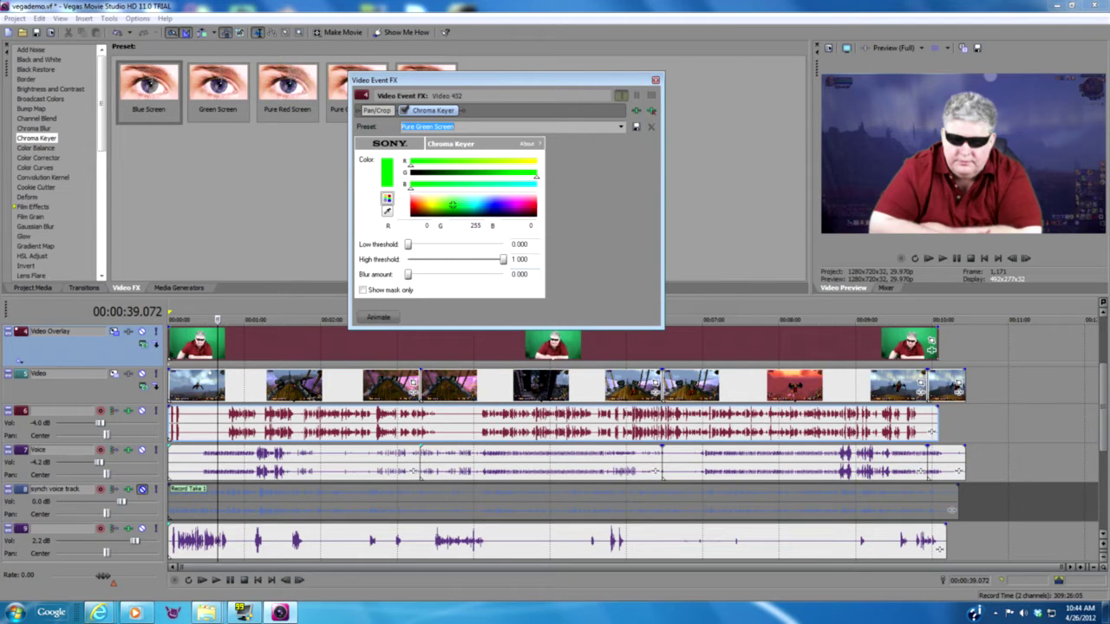
left_click_drag(411, 247, 437, 250)
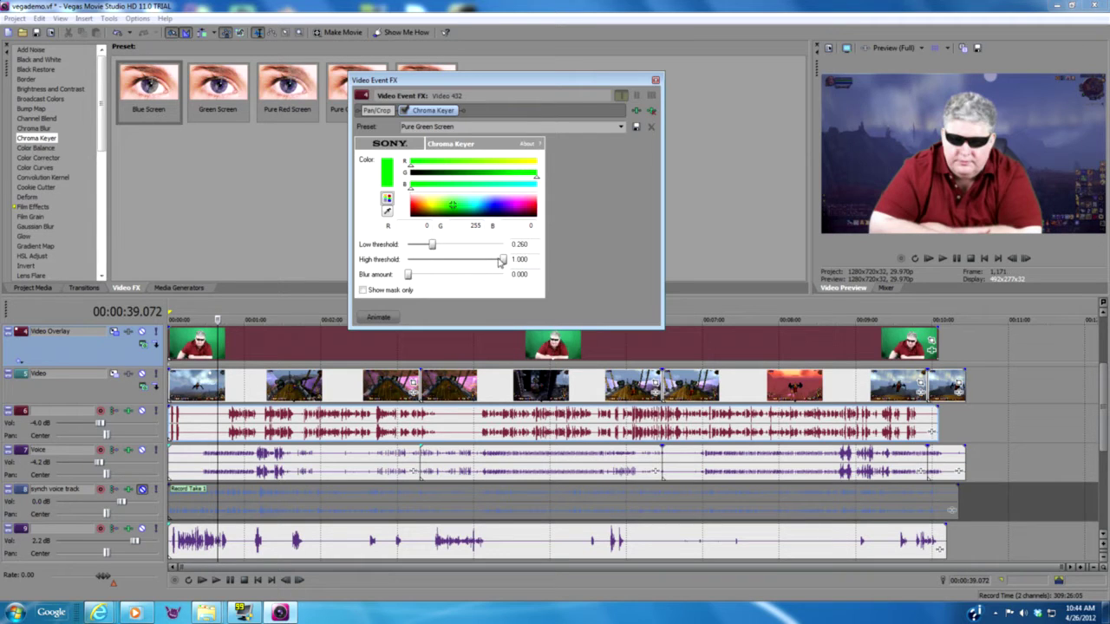
left_click_drag(505, 266, 544, 266)
left_click_drag(424, 247, 473, 249)
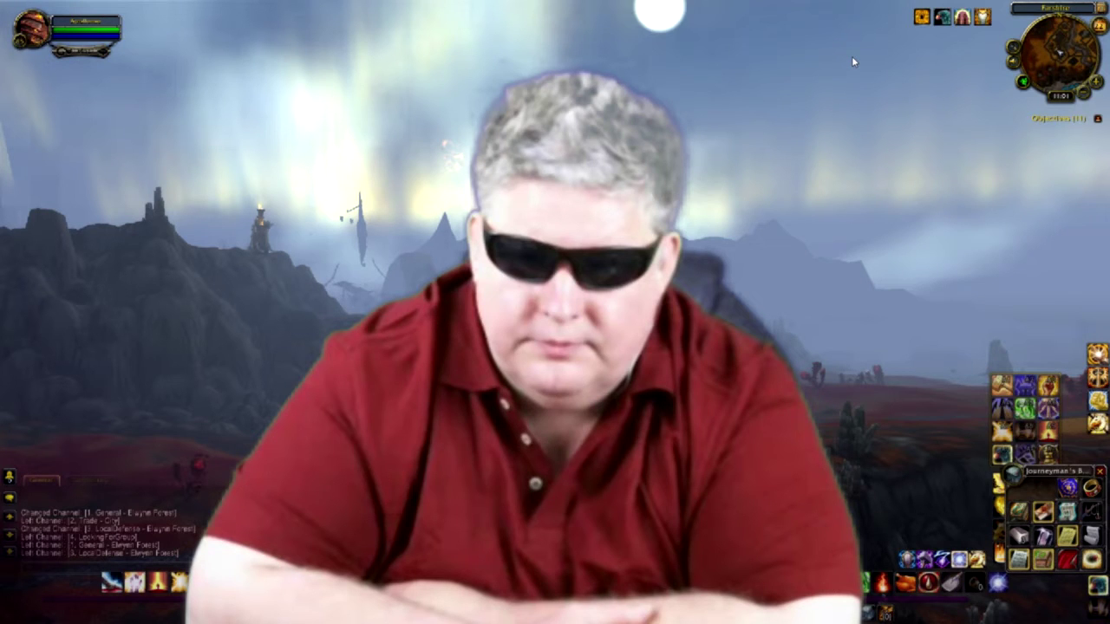
key("Escape")
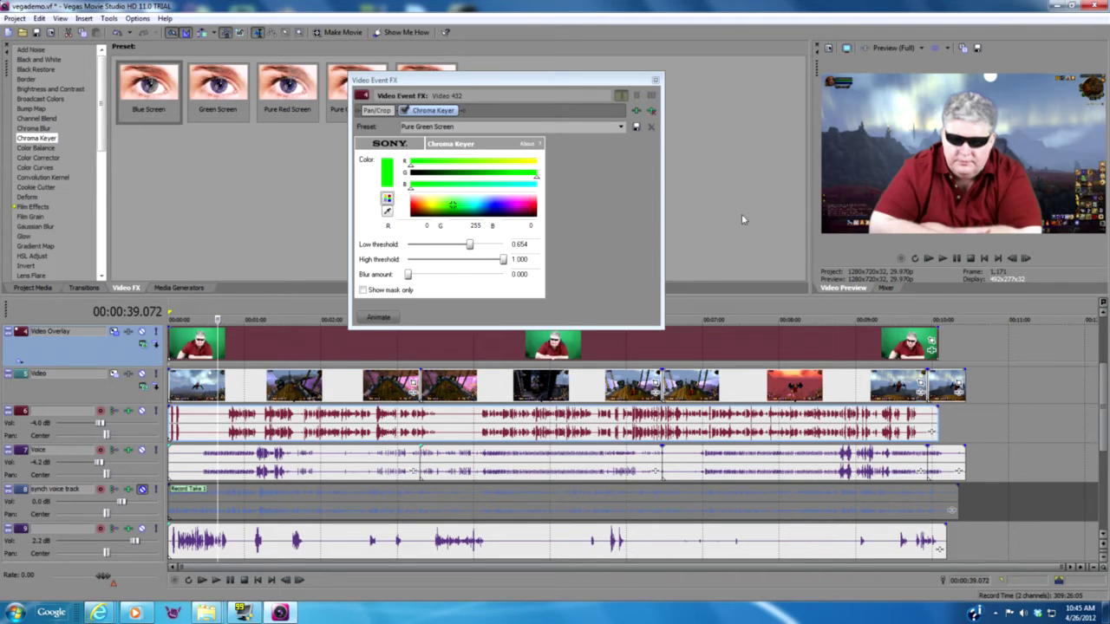
Close the Chroma Keyer Video Event FX dialog.
left_click(655, 80)
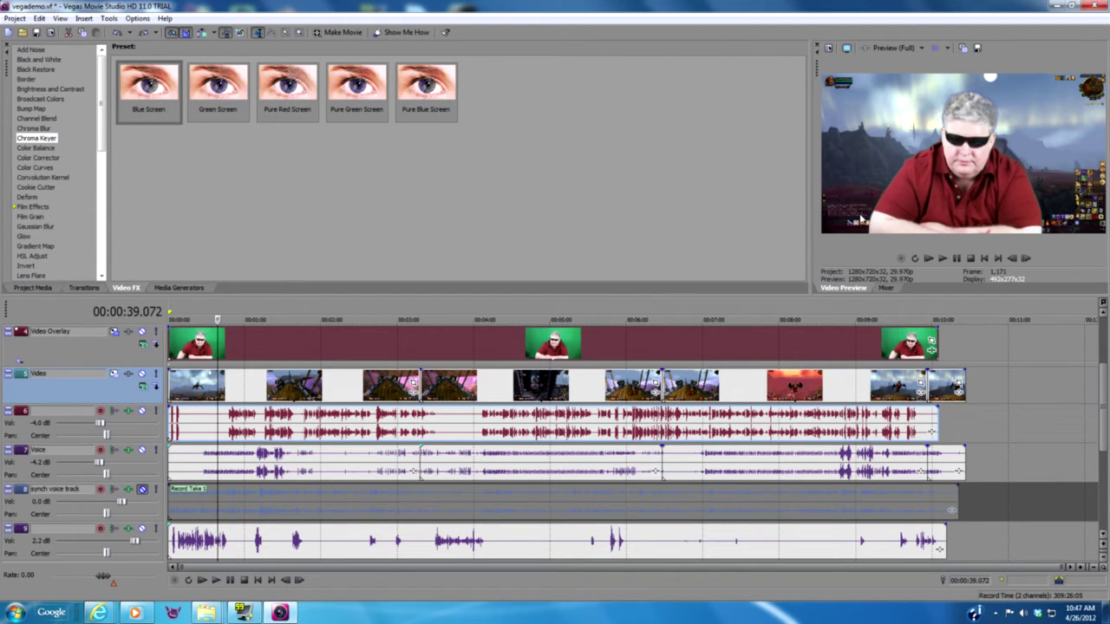
Use Track Motion to shrink the overlay presenter to about half size and move it lower-left.
left_click(114, 333)
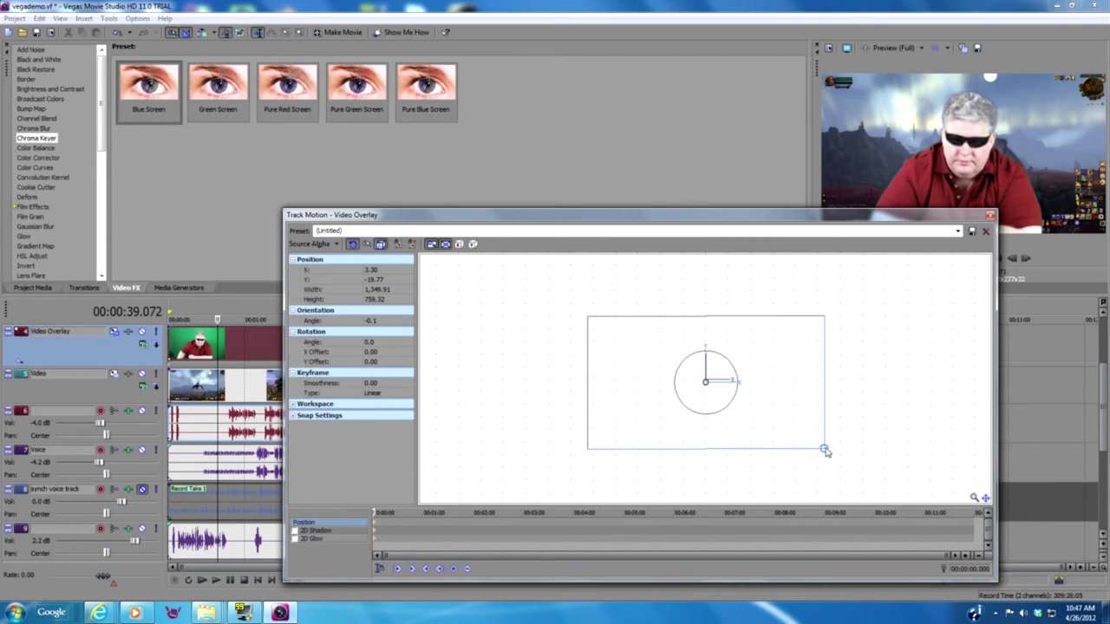
left_click_drag(825, 449, 755, 431)
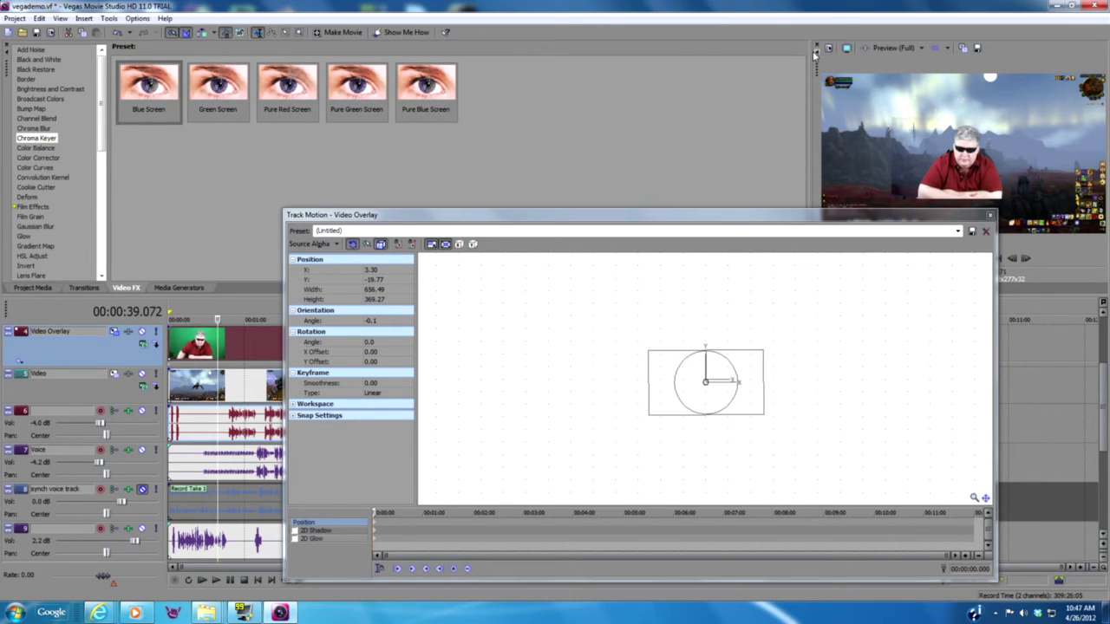
left_click_drag(816, 58, 768, 279)
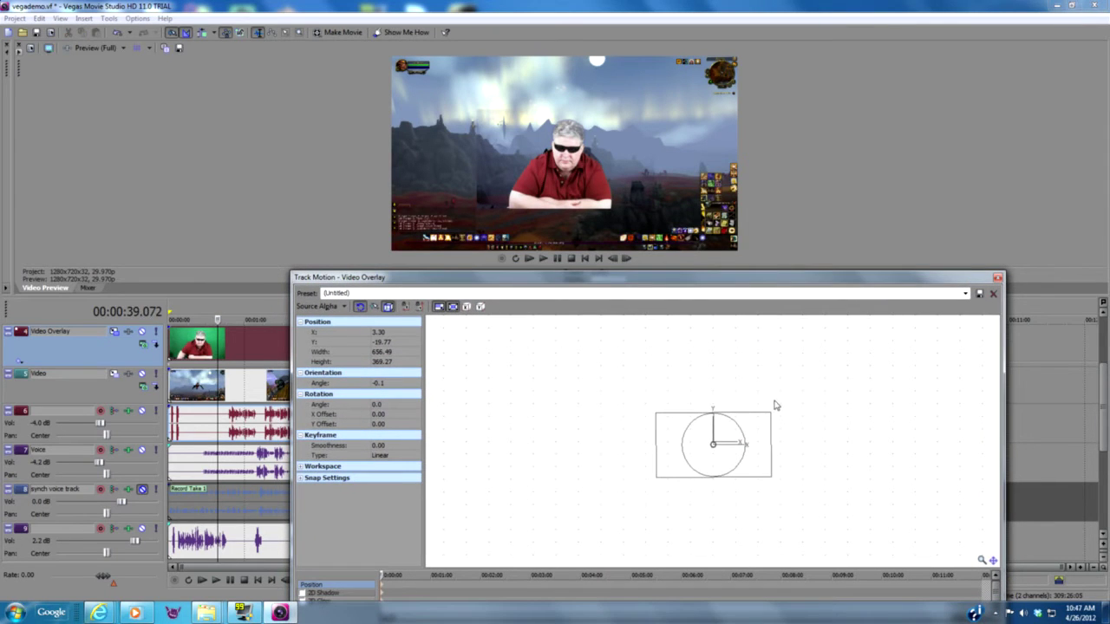
left_click_drag(733, 438, 669, 462)
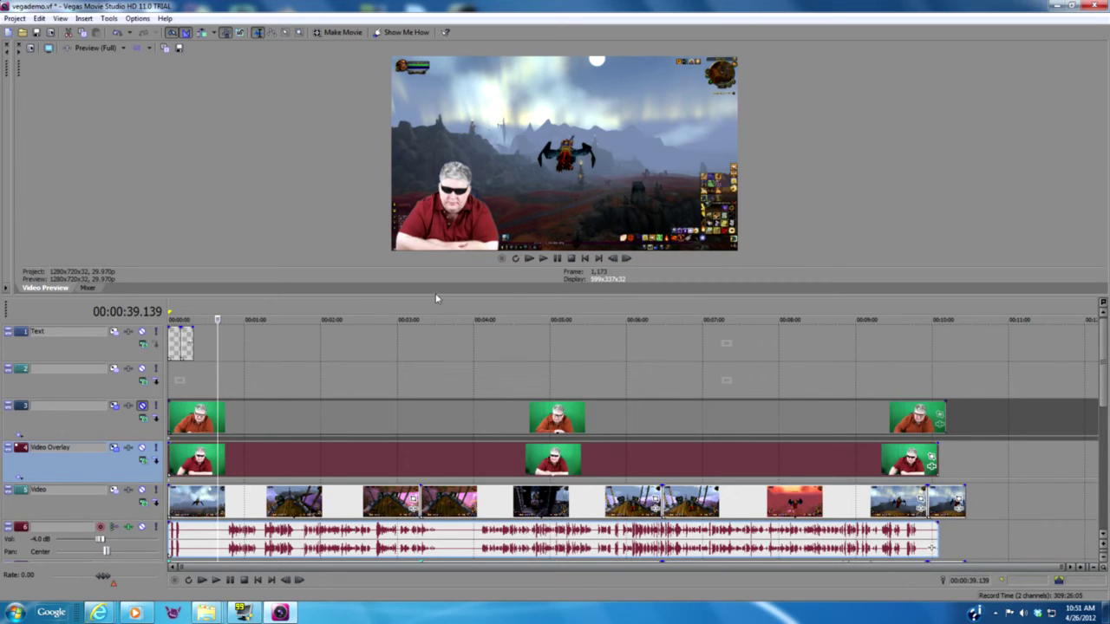
left_click(543, 259)
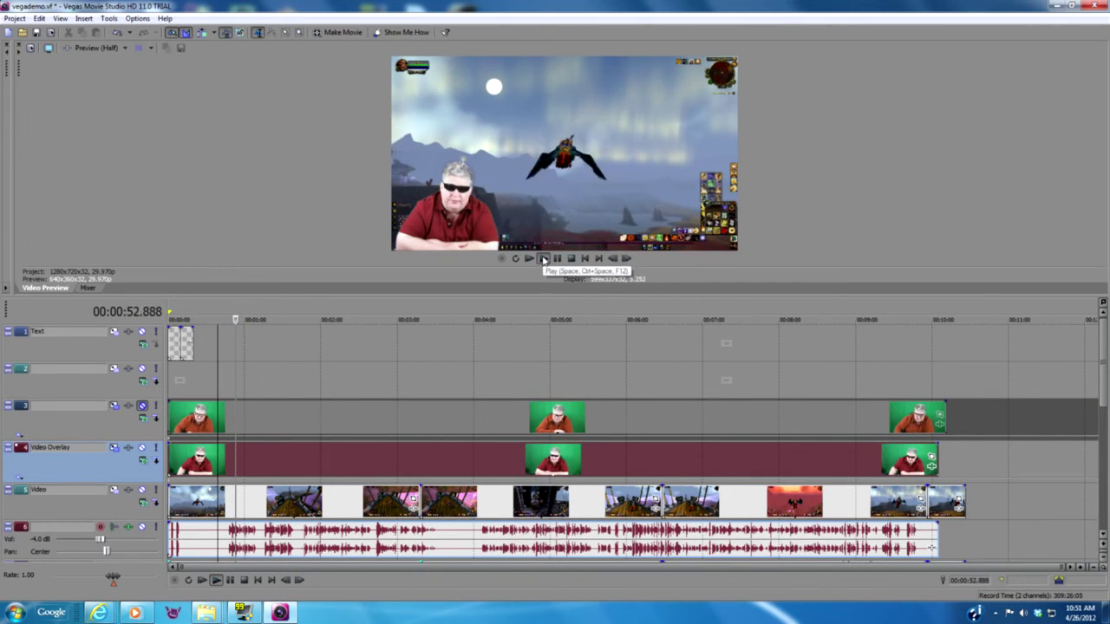
left_click(558, 259)
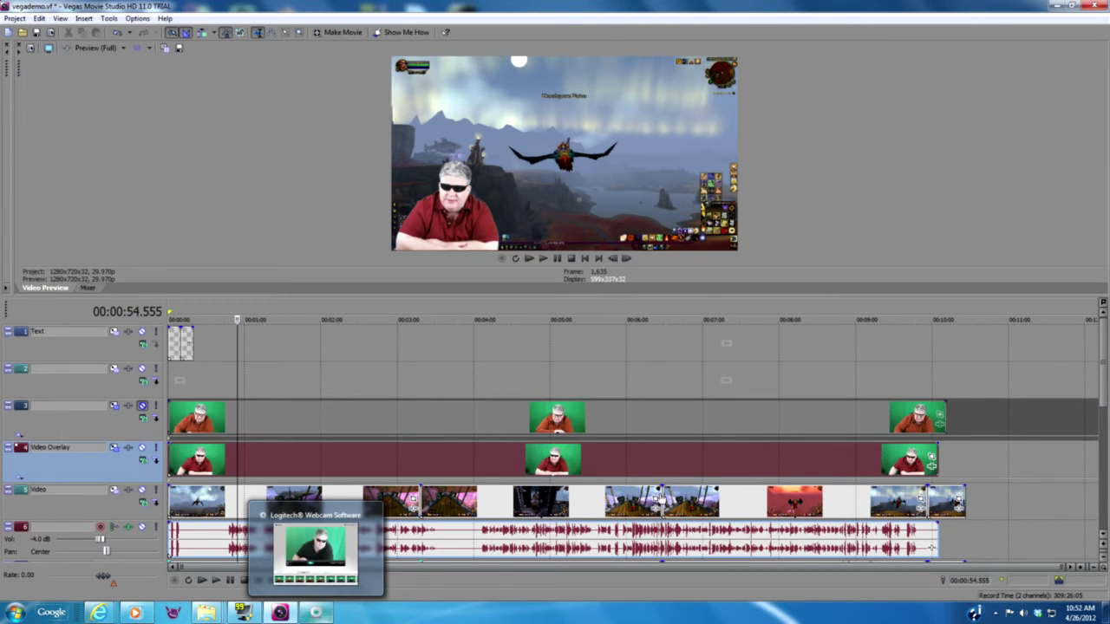
left_click(315, 612)
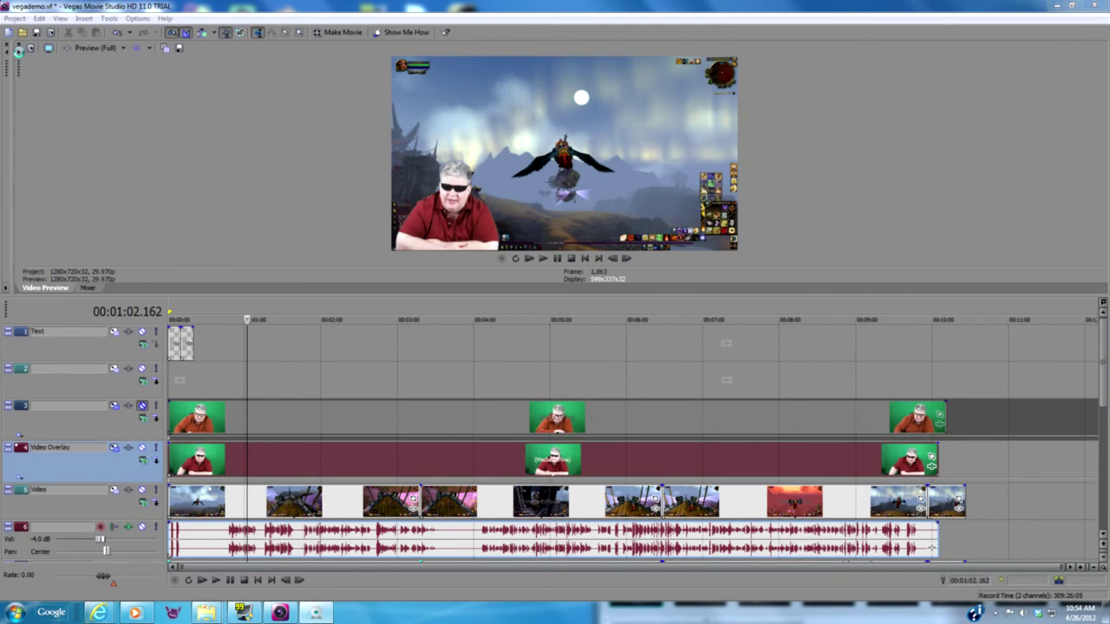
left_click(18, 51)
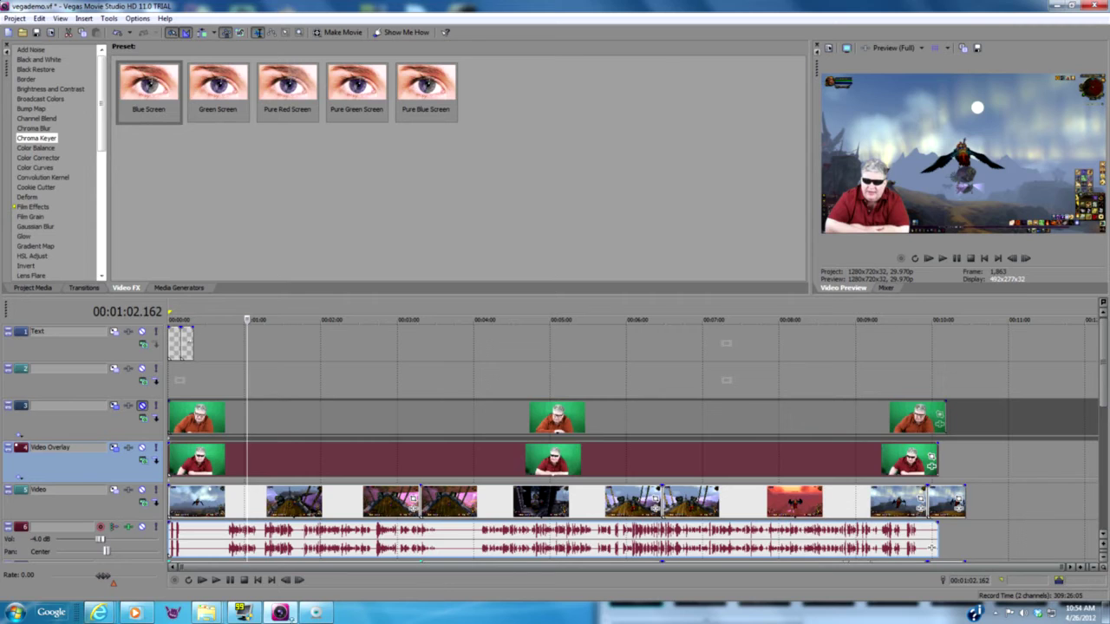
Bring up Logitech Webcam Software, move it aside to review the green-screen feed, then minimize it.
left_click(316, 613)
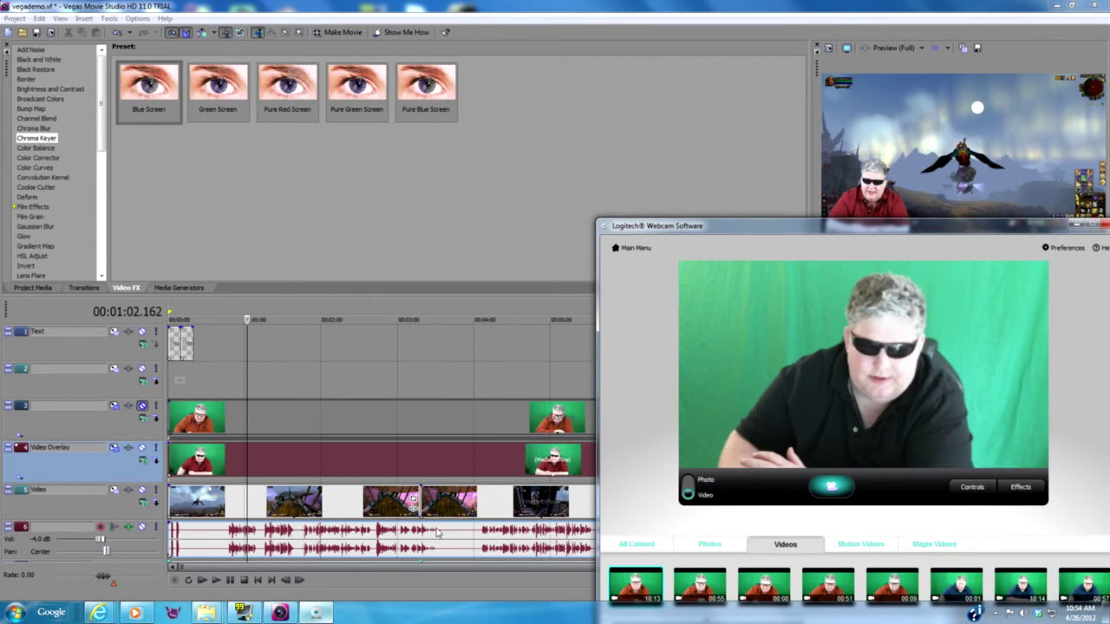
left_click_drag(842, 226, 448, 19)
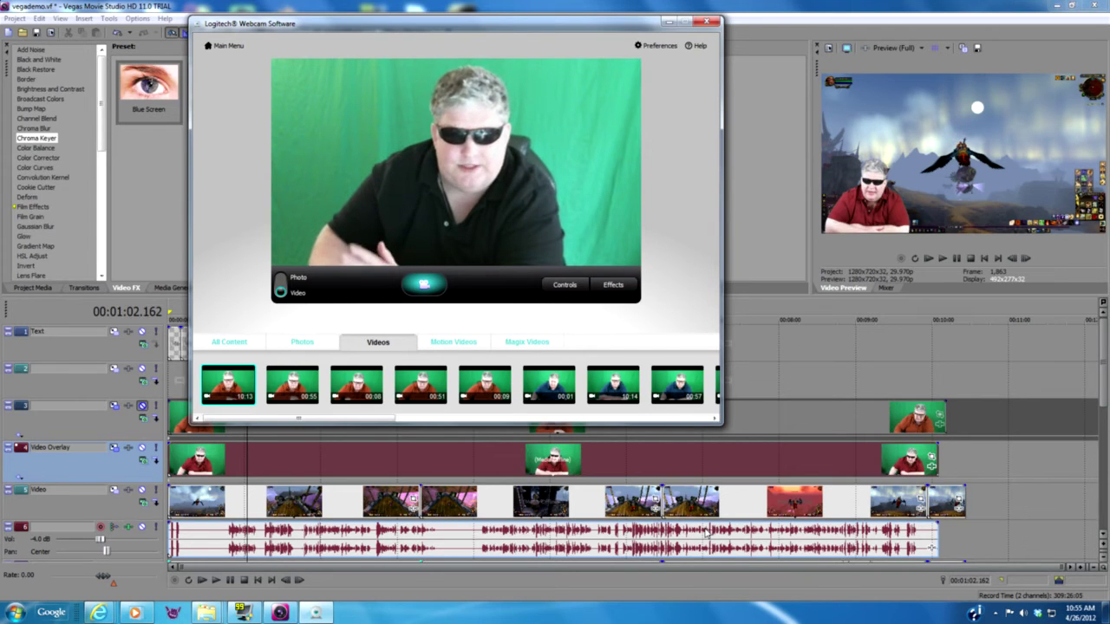
left_click(670, 23)
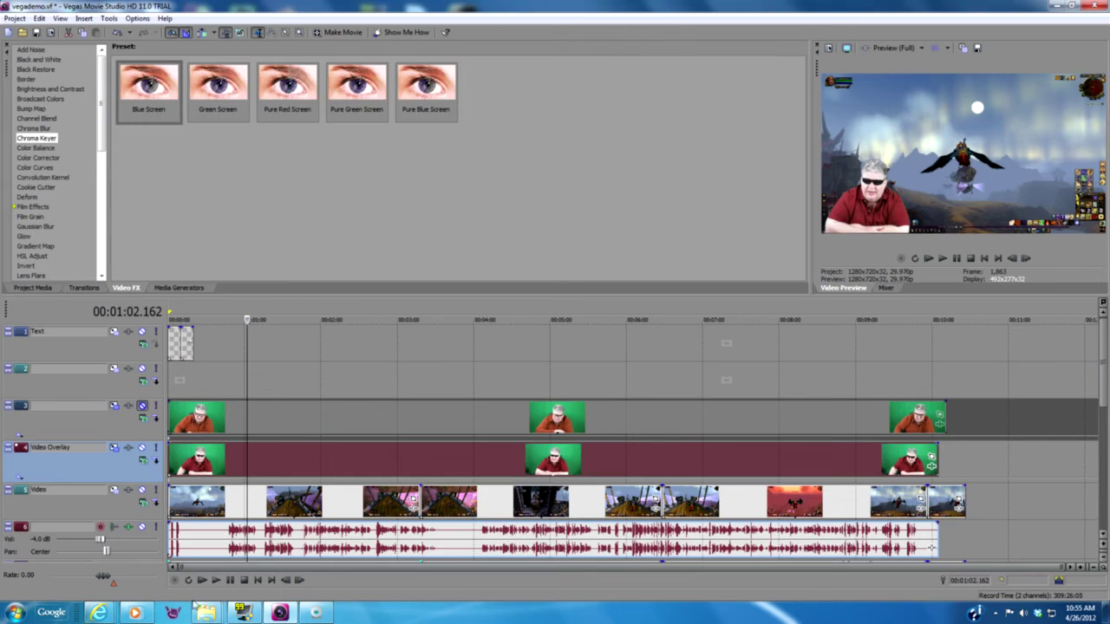
Unmute track 3, enlarge the Video Preview, and toggle the second presenter on and off to compare.
left_click(144, 407)
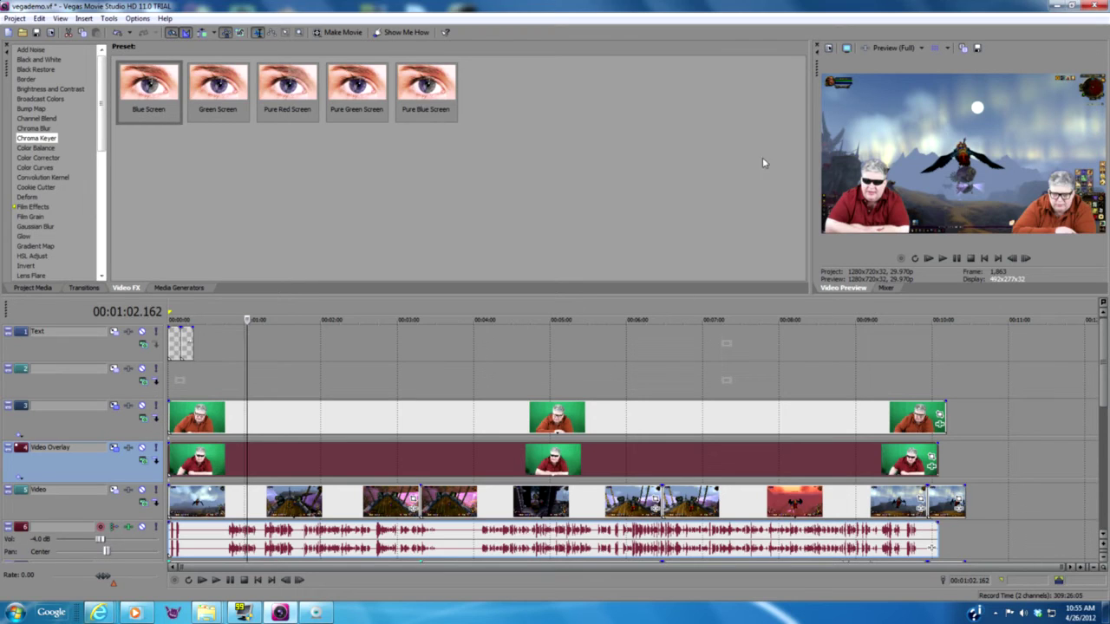
double_click(817, 51)
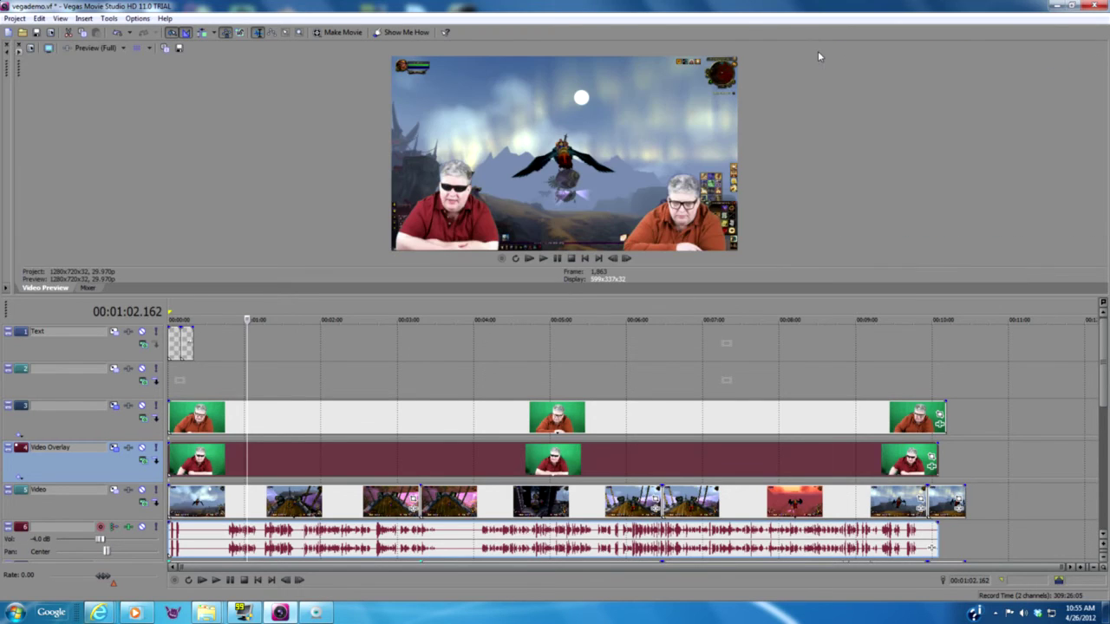
left_click(143, 407)
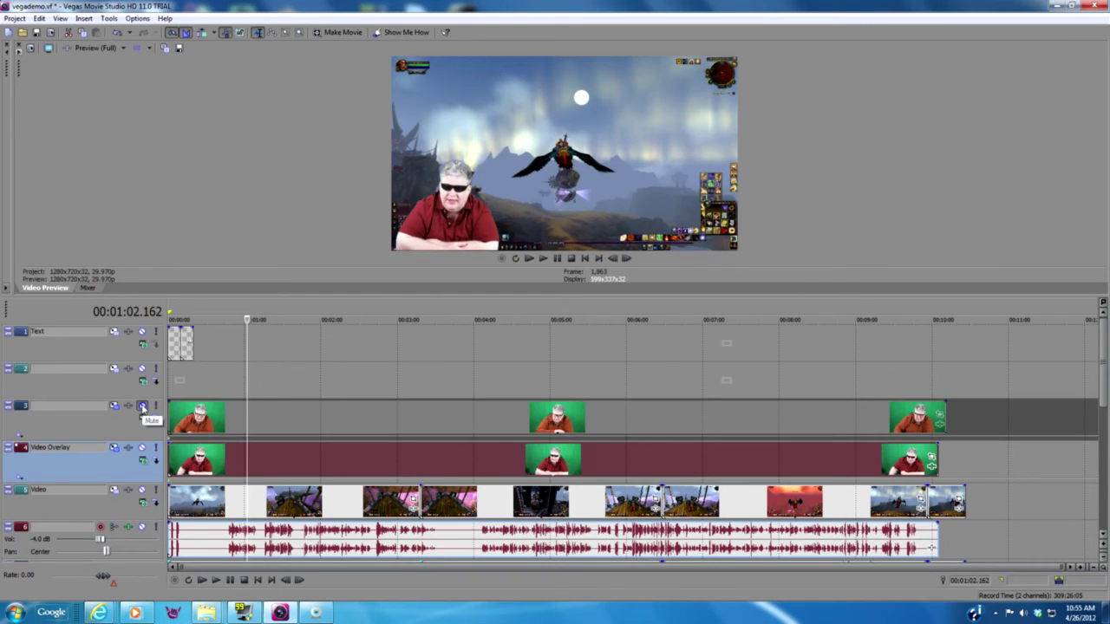
left_click(143, 407)
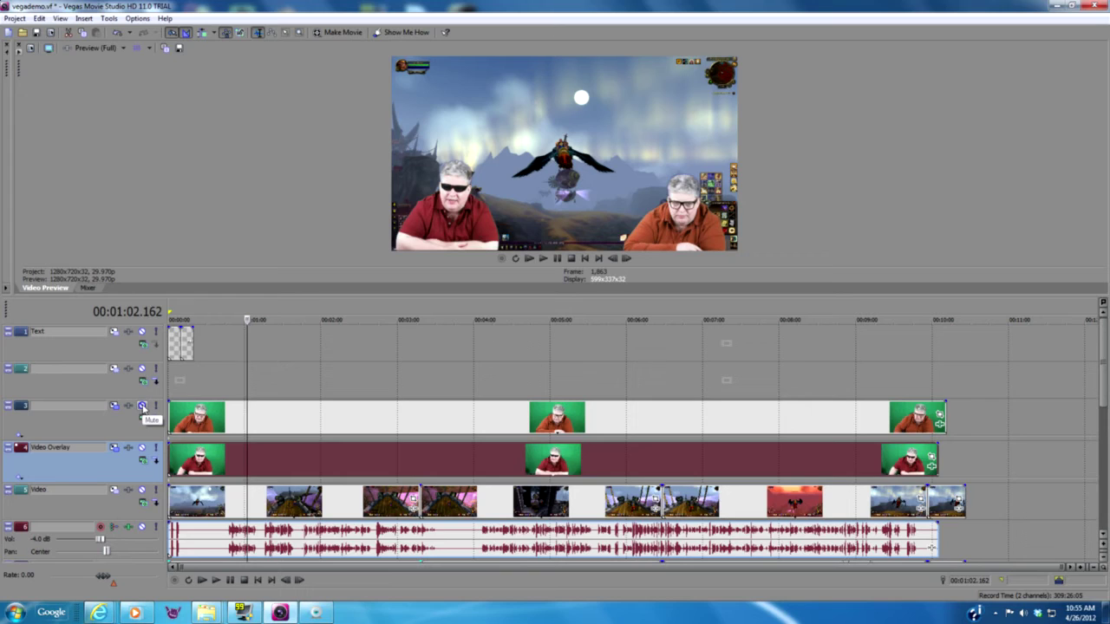
left_click(143, 407)
left_click(144, 407)
left_click(142, 407)
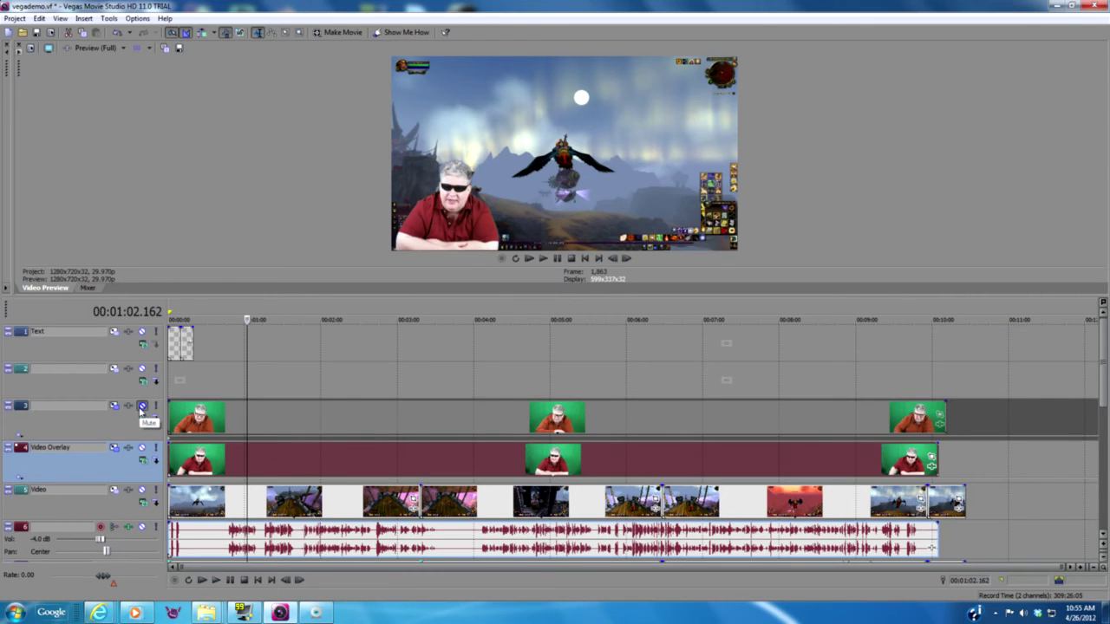
left_click(142, 408)
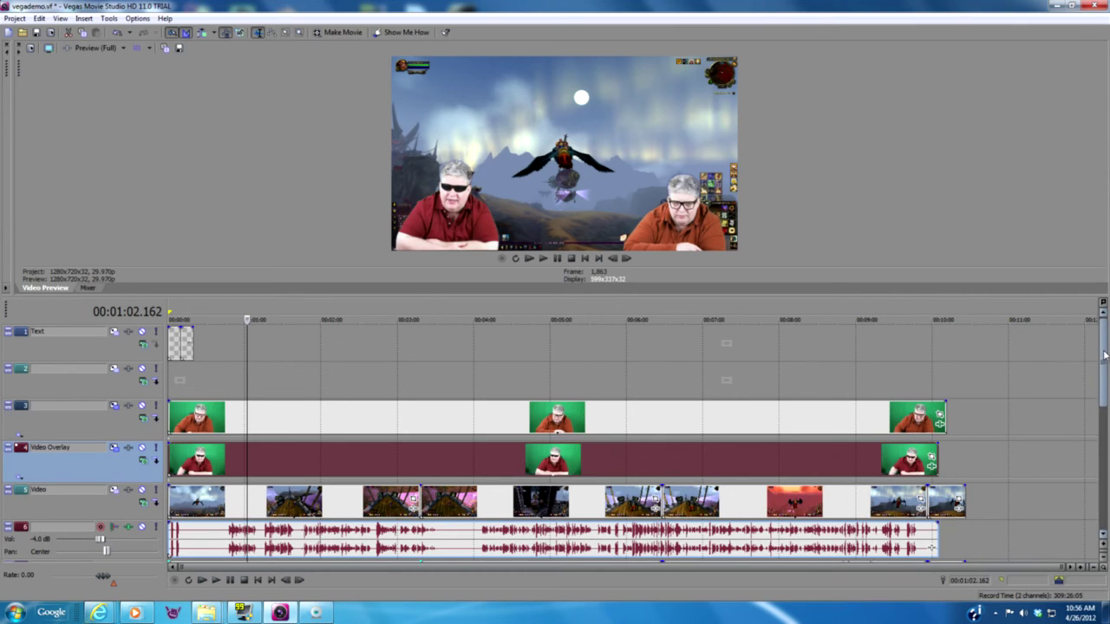
scroll(1104, 384, "down", 1)
Bring the voice audio tracks into view and select the audio event on track 9.
scroll(1104, 384, "down", 1)
scroll(1102, 396, "down", 1)
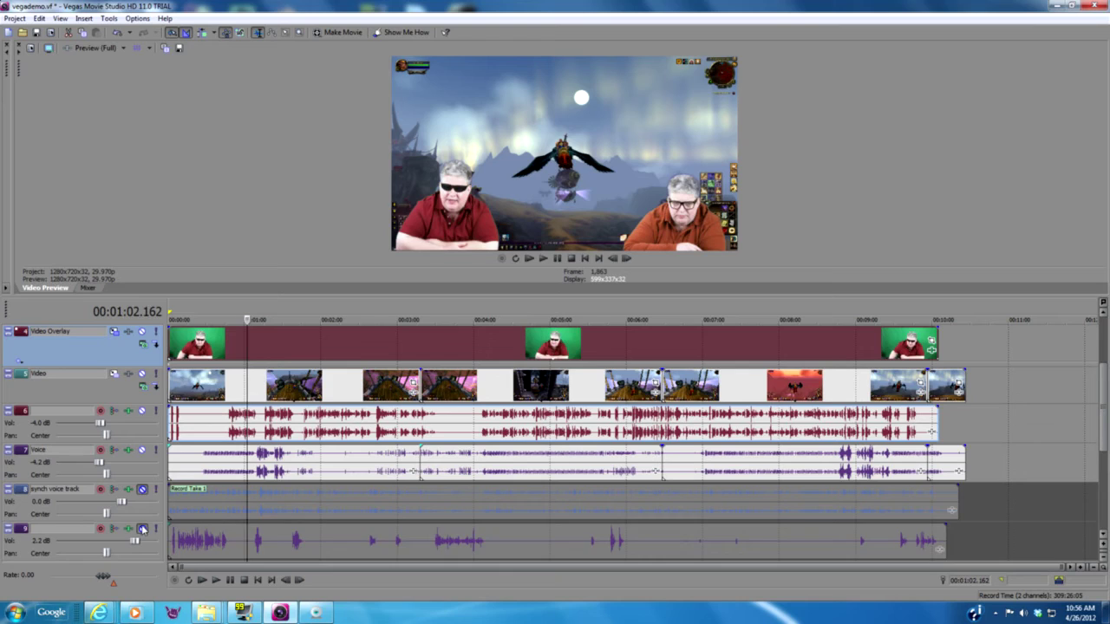
left_click(295, 544)
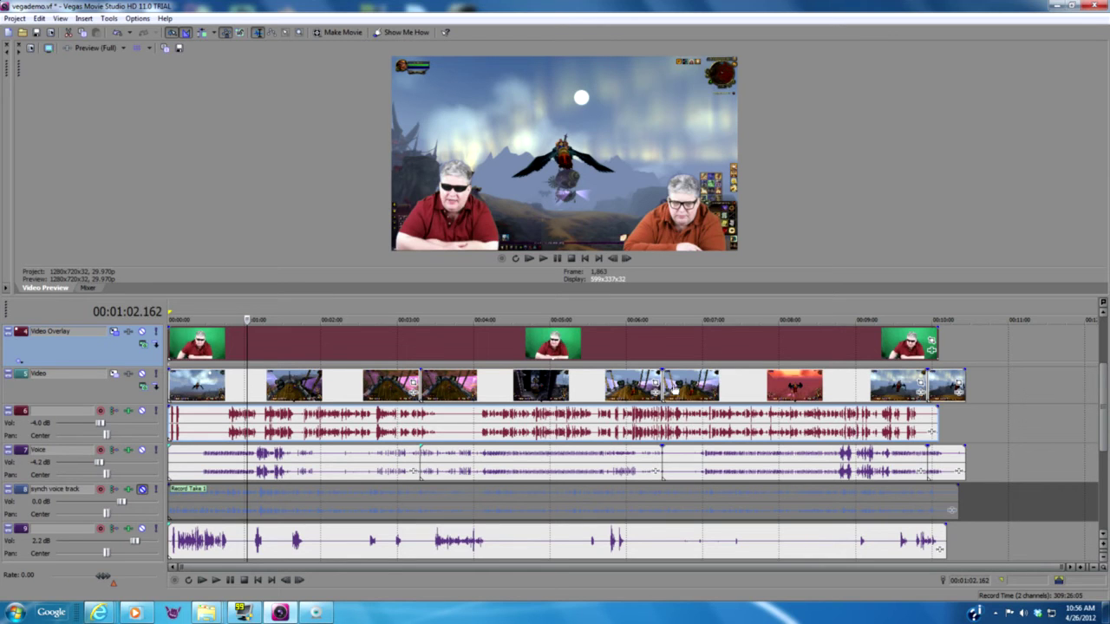
Zoom the timeline so the ruler spans about 0:00–5:30, showing the Voice and synch voice waveforms side by side.
scroll(742, 426, "up", 5)
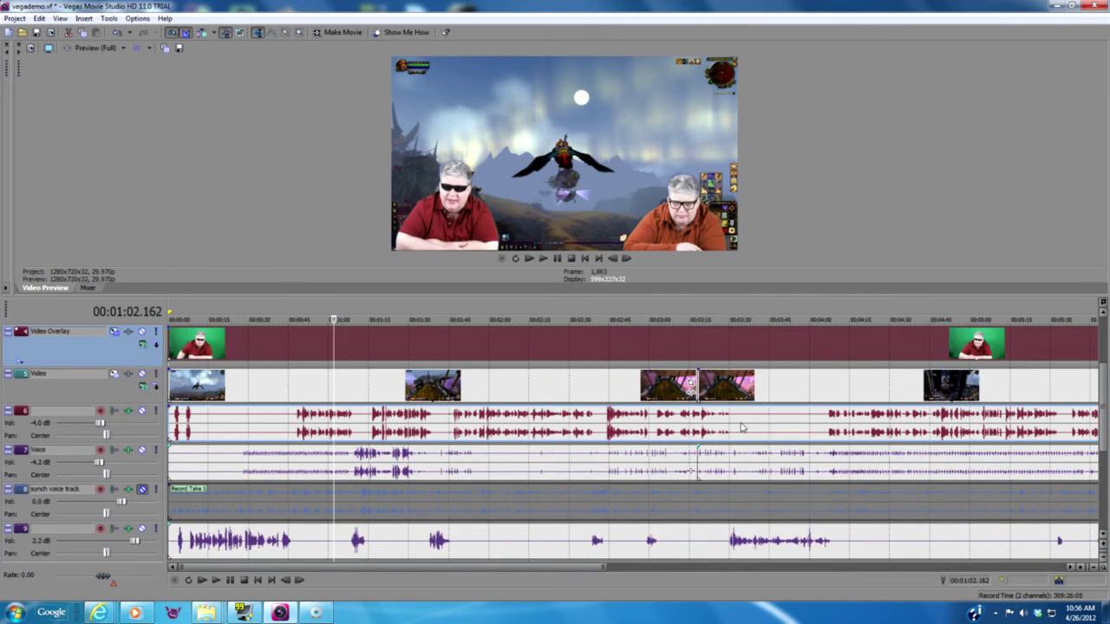
scroll(742, 427, "down", 3)
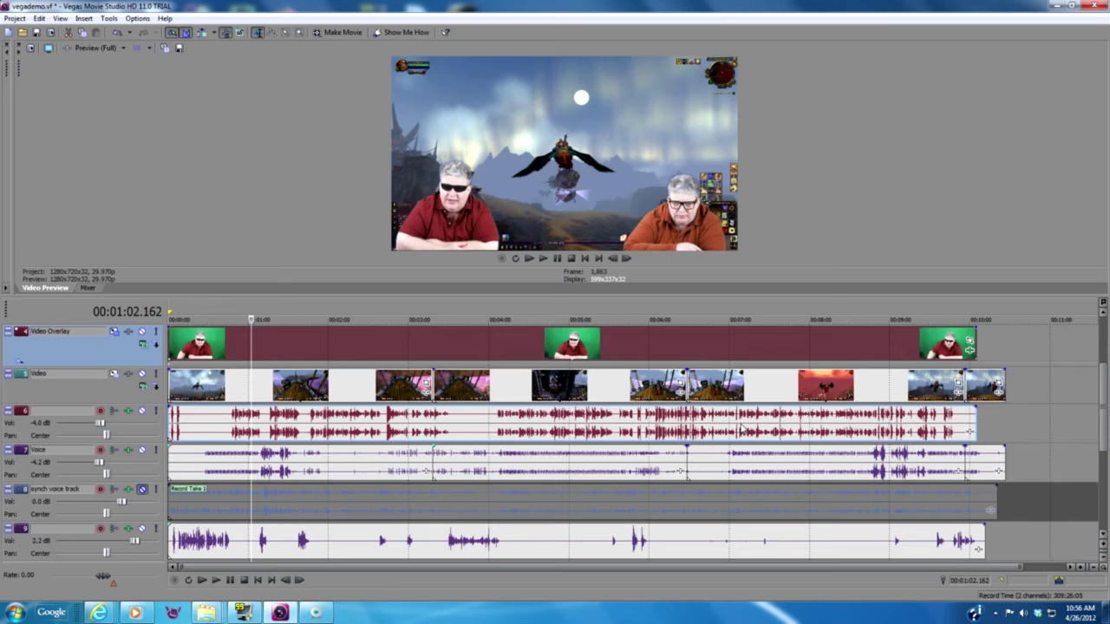
scroll(741, 426, "up", 5)
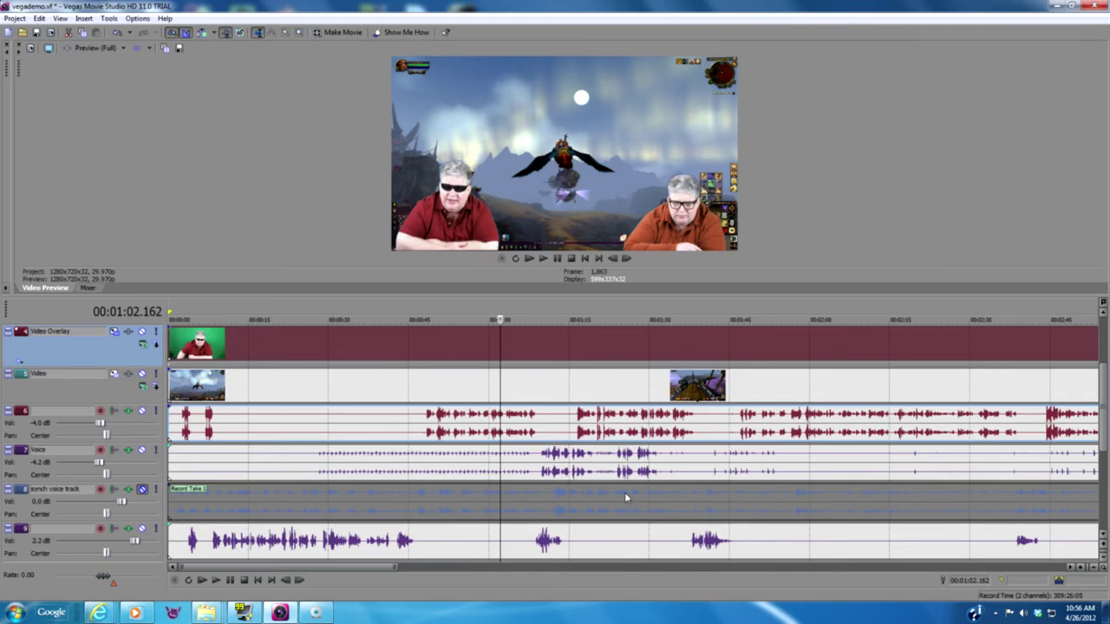
scroll(628, 499, "down", 3)
scroll(631, 450, "down", 3)
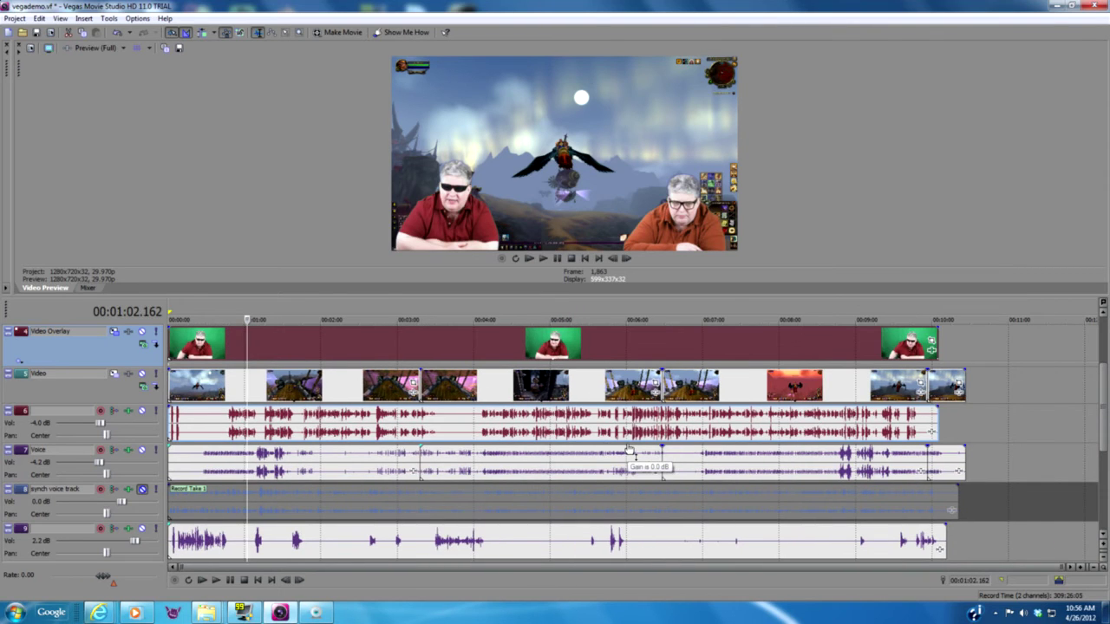
scroll(631, 450, "up", 3)
scroll(630, 450, "down", 3)
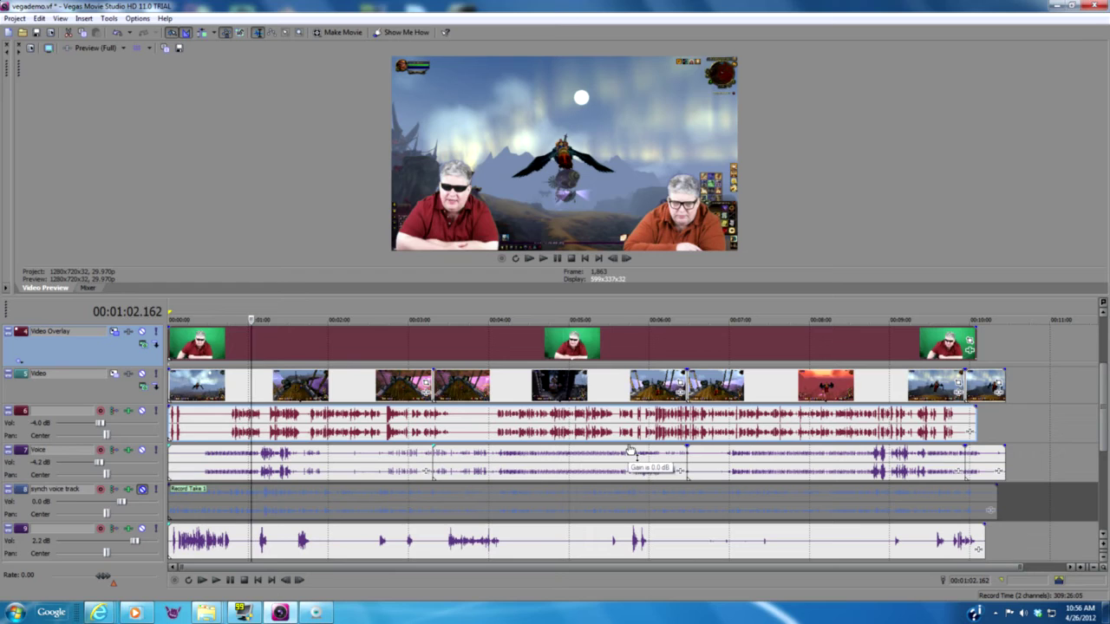
scroll(630, 451, "up", 3)
scroll(631, 450, "up", 2)
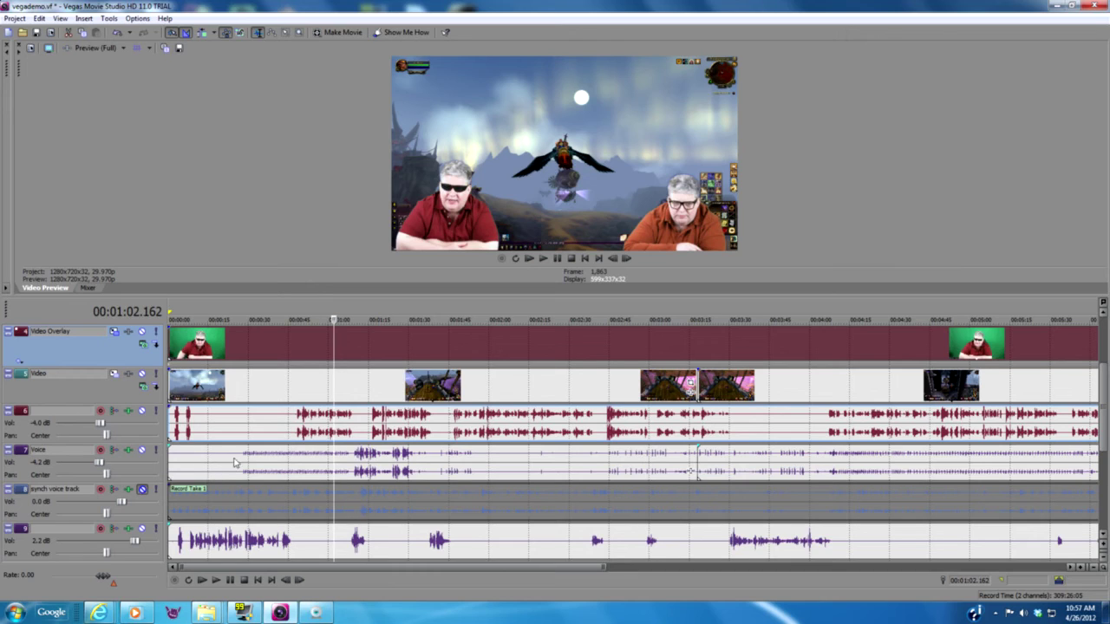
left_click(542, 259)
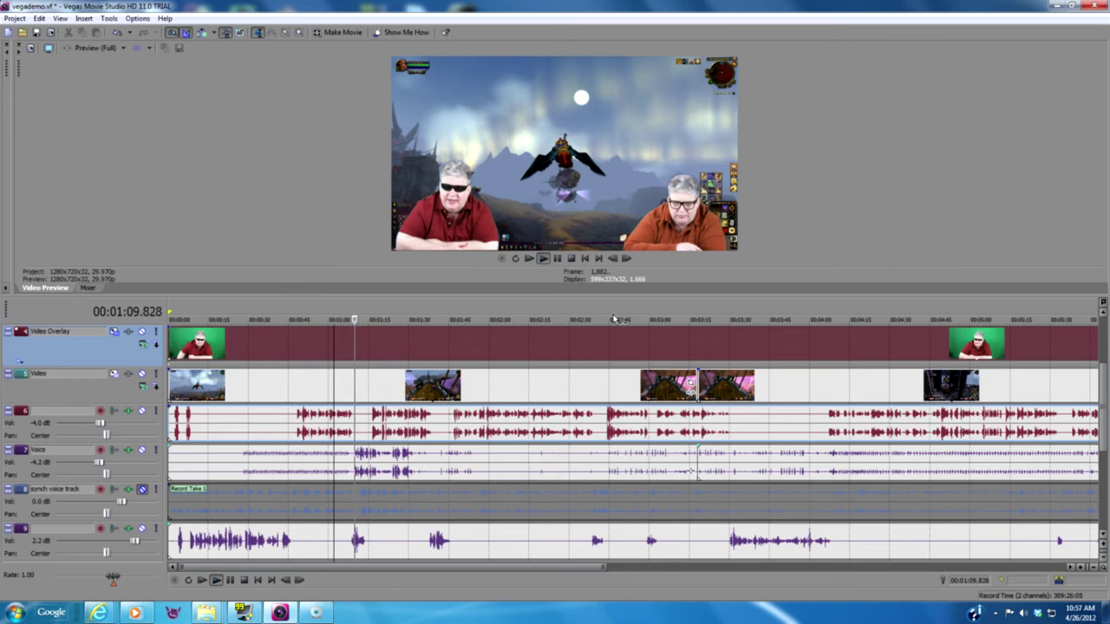
left_click(574, 258)
left_click(575, 258)
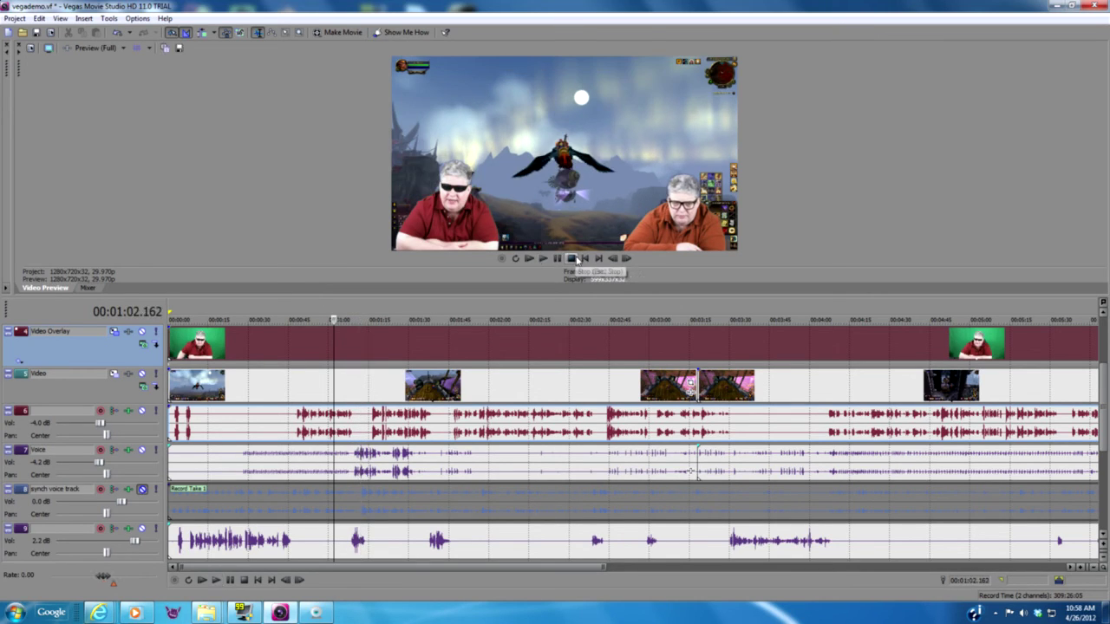